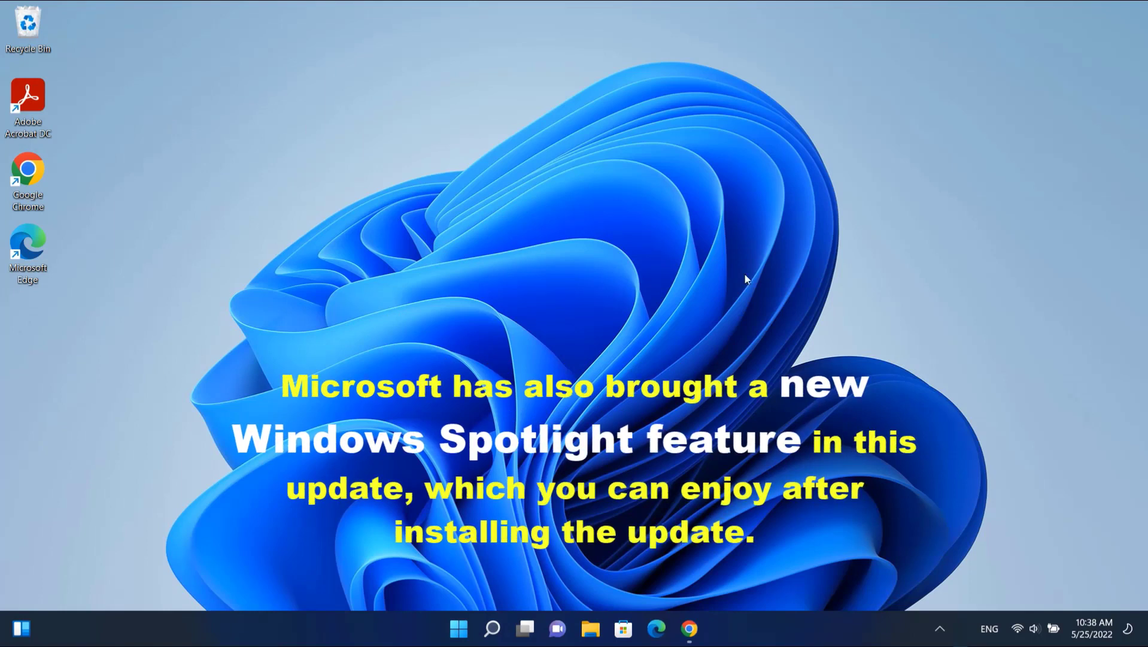
Step: Set the desktop background to Windows spotlight in the Personalization settings, then minimize Settings to show the desktop
{"action": "left_click", "coordinate": [452, 627]}
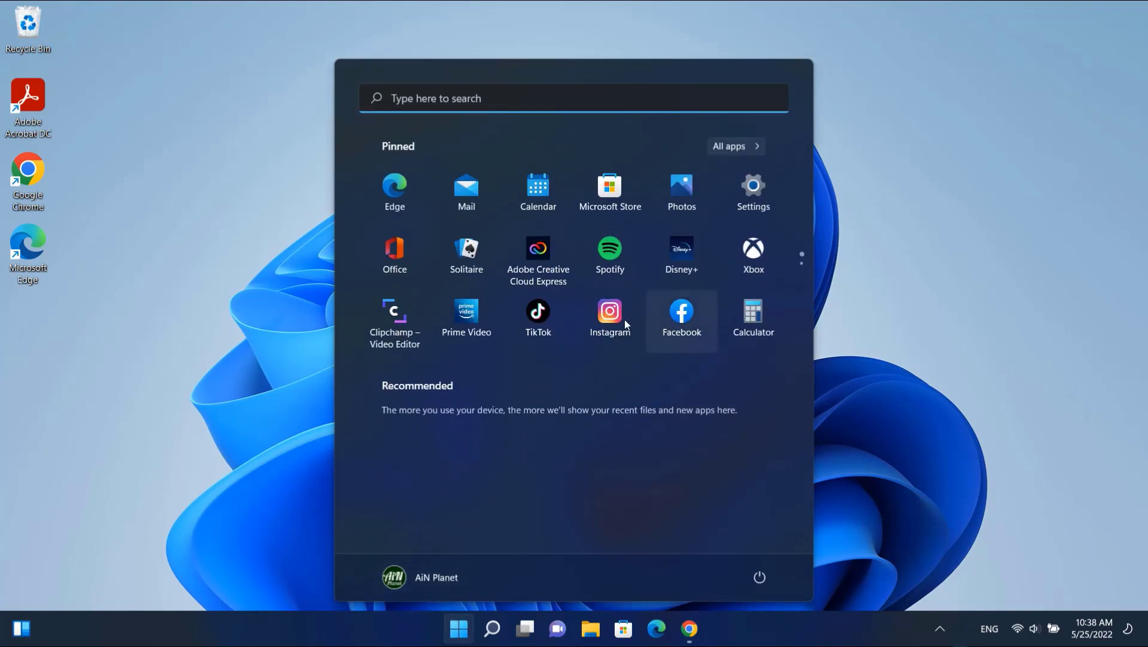
{"action": "left_click", "coordinate": [760, 190]}
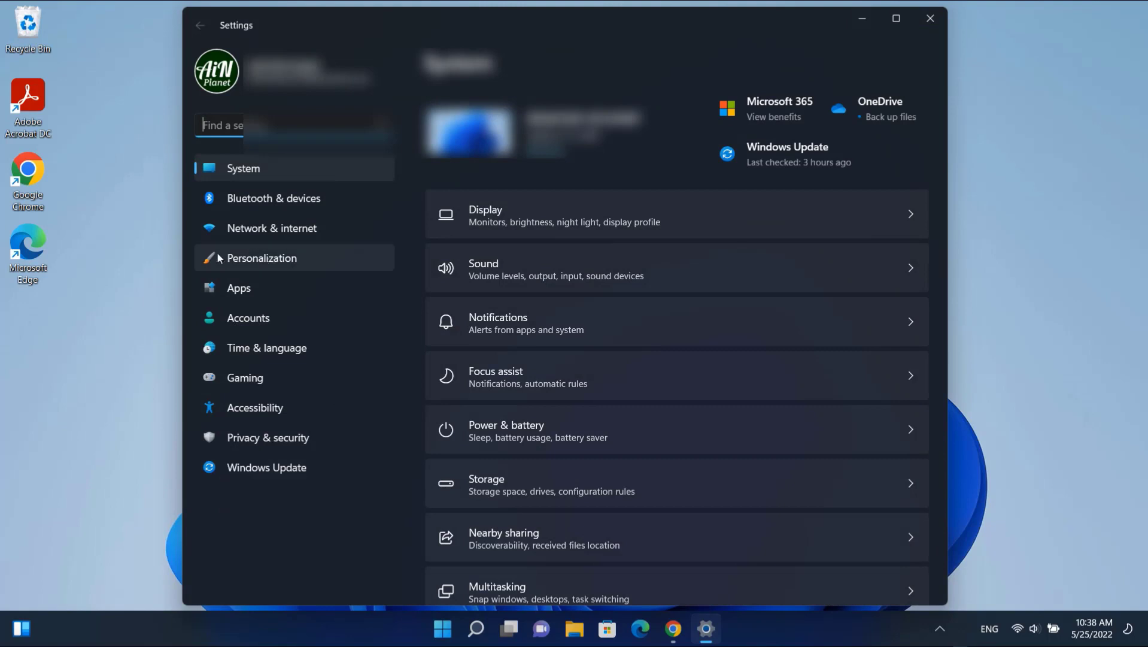
{"action": "left_click", "coordinate": [265, 260]}
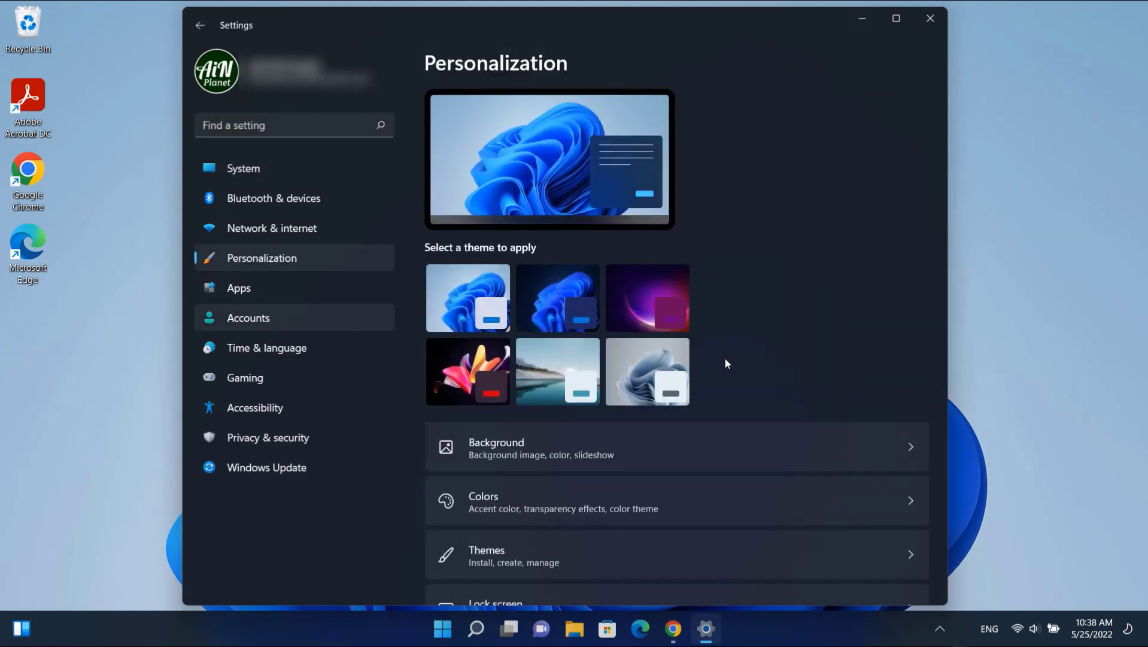
{"action": "scroll", "coordinate": [655, 421], "scroll_direction": "down", "scroll_amount": 3}
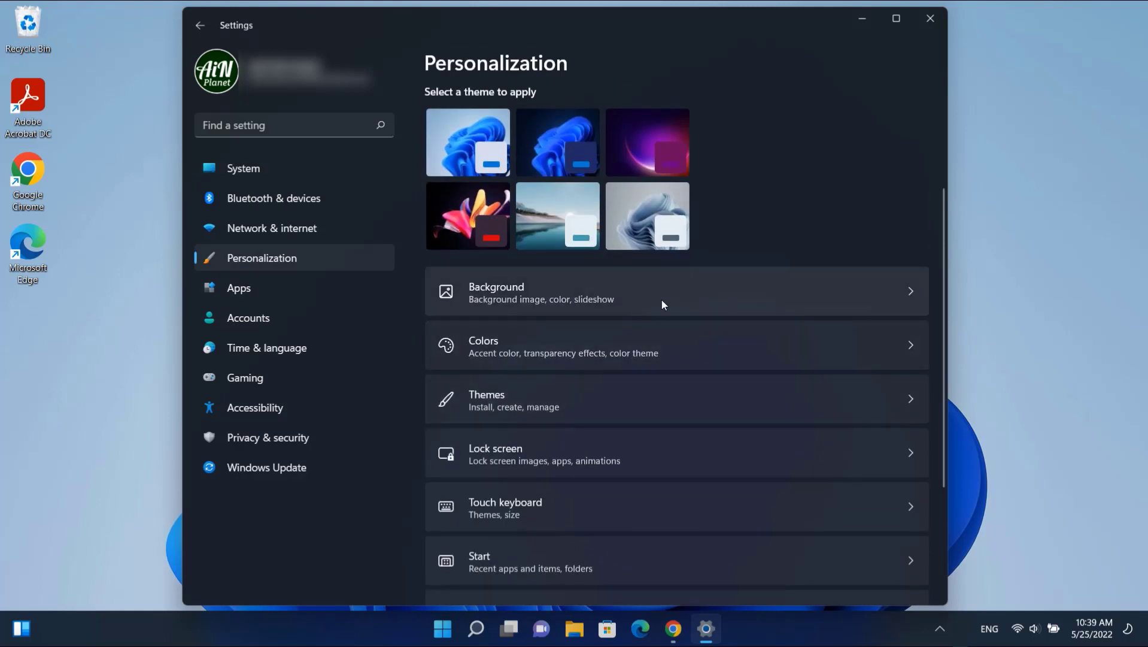
{"action": "left_click", "coordinate": [912, 294]}
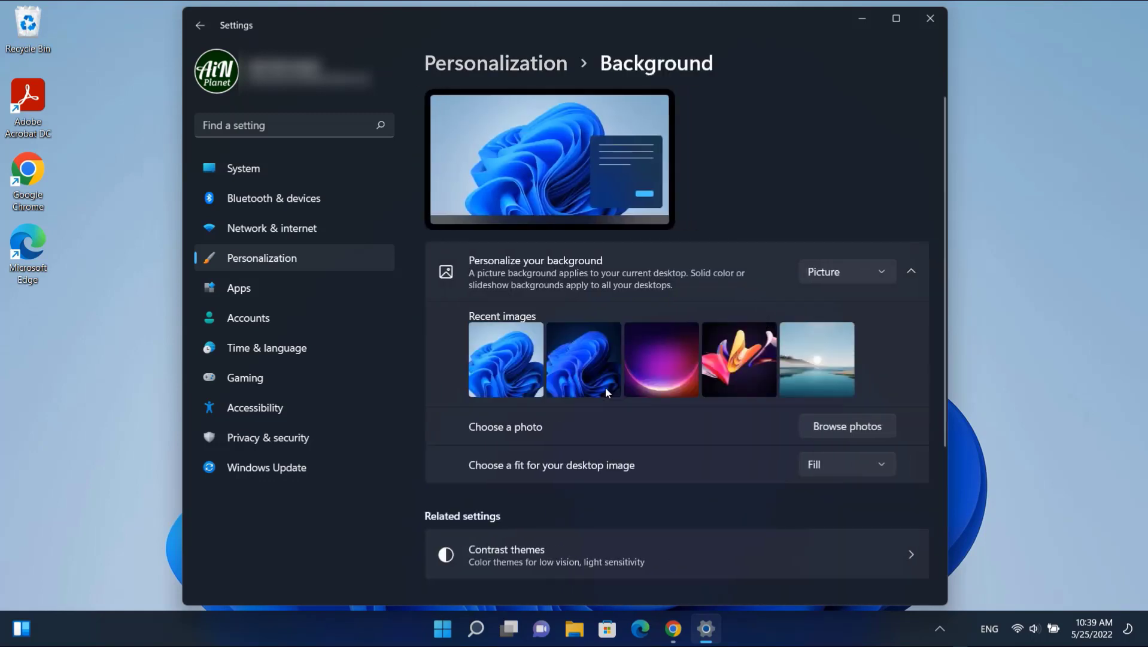
{"action": "left_click", "coordinate": [882, 267]}
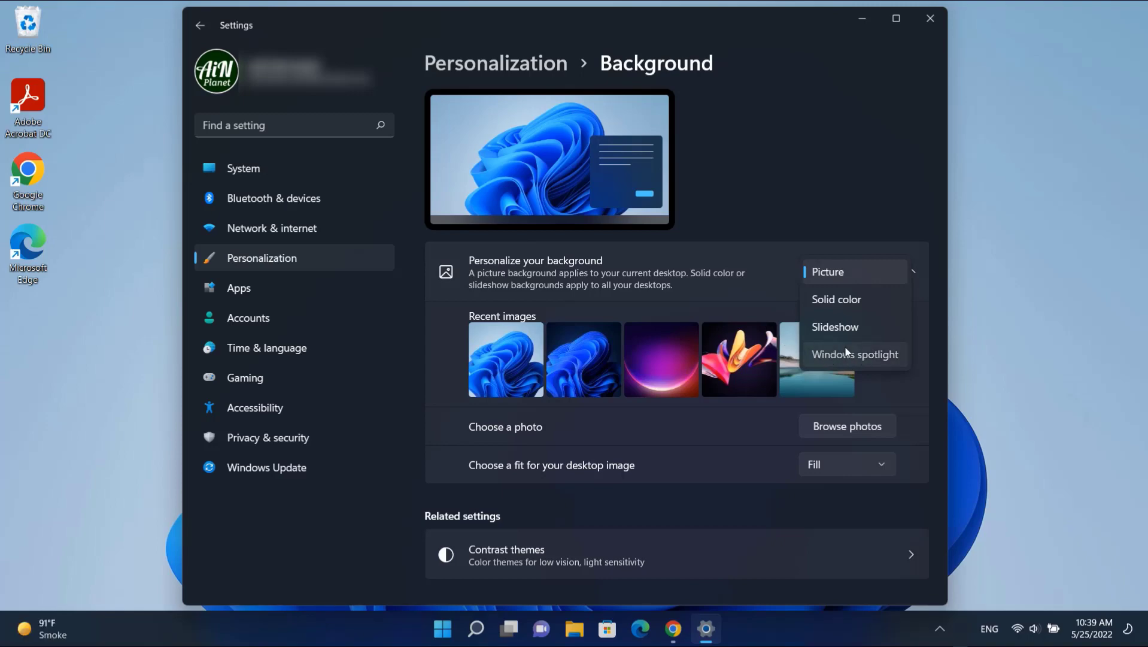
{"action": "key", "text": "Return"}
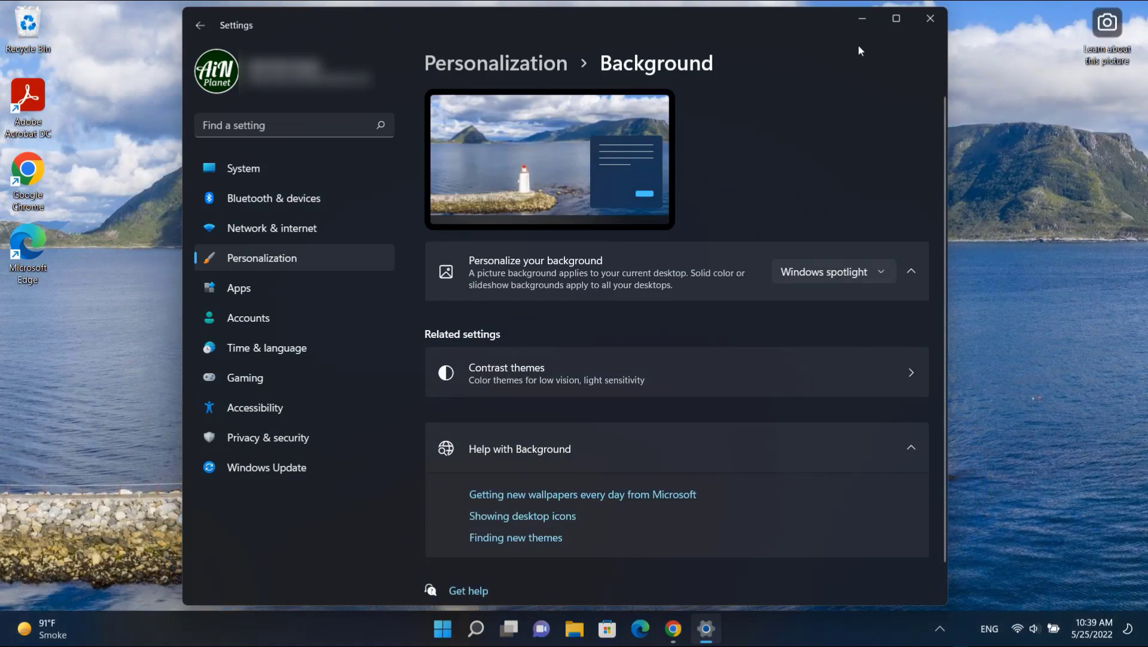
{"action": "left_click", "coordinate": [860, 23]}
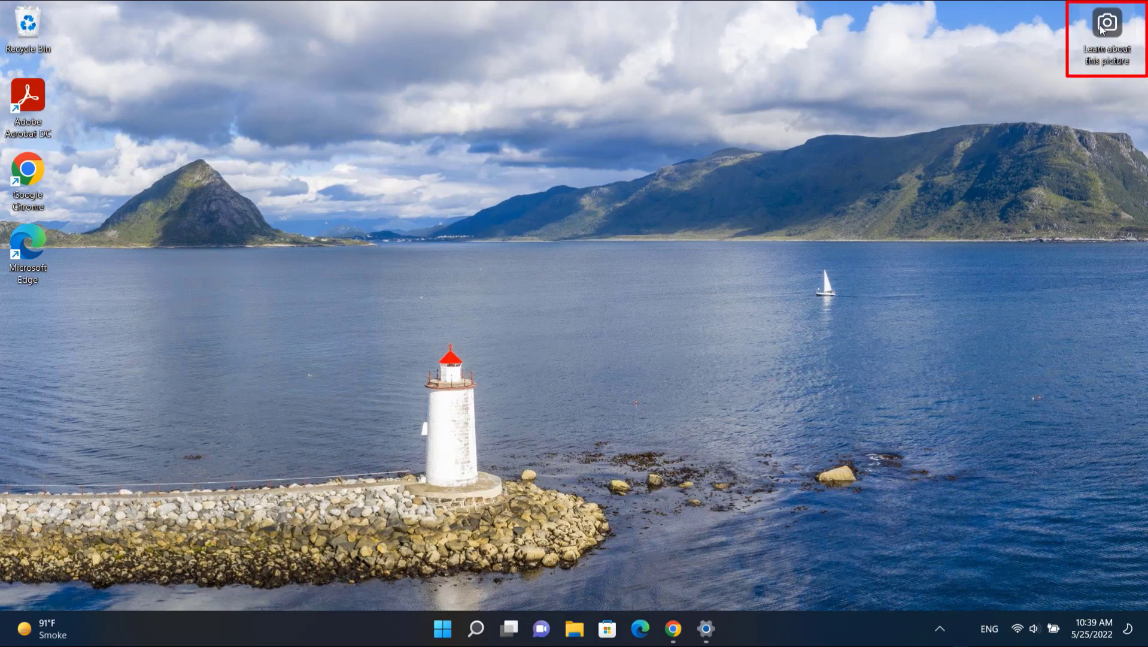
Step: Switch the Spotlight wallpaper to the next picture until the green tea hills appear, and mark that picture as liked
{"action": "right_click", "coordinate": [1111, 51]}
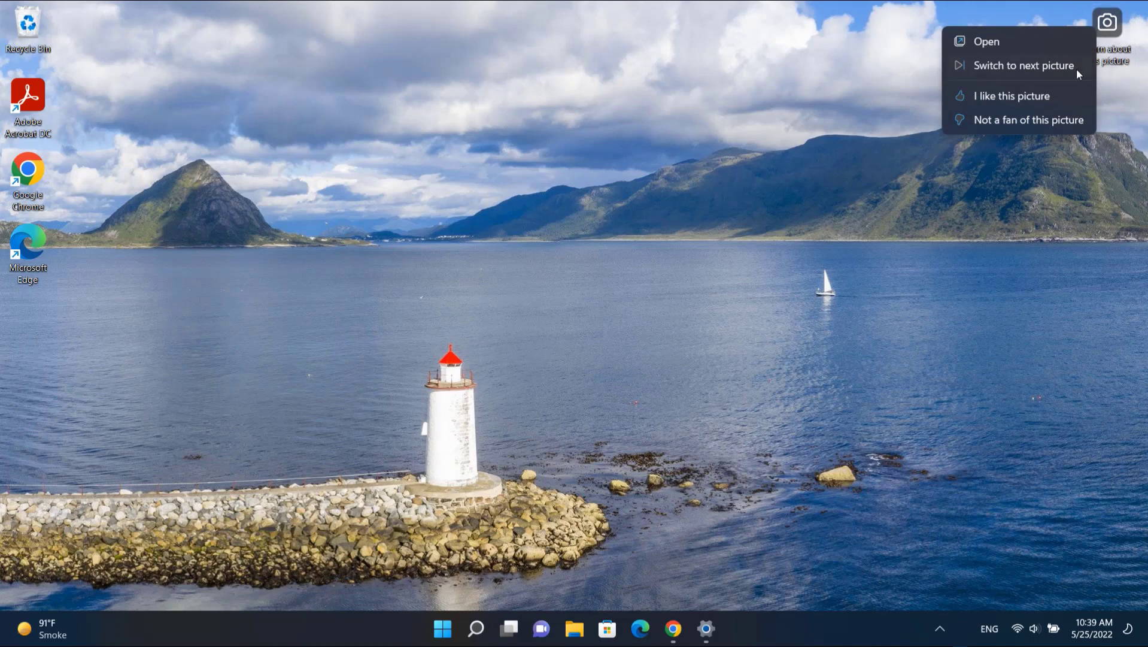
{"action": "left_click", "coordinate": [1002, 67]}
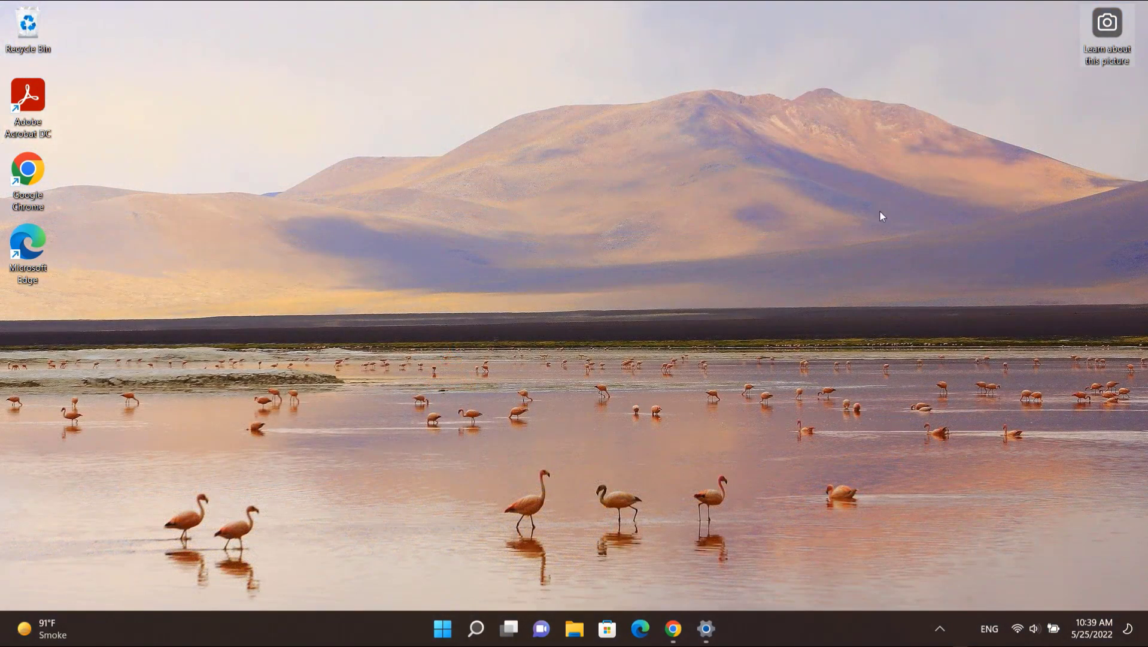
{"action": "right_click", "coordinate": [1099, 30]}
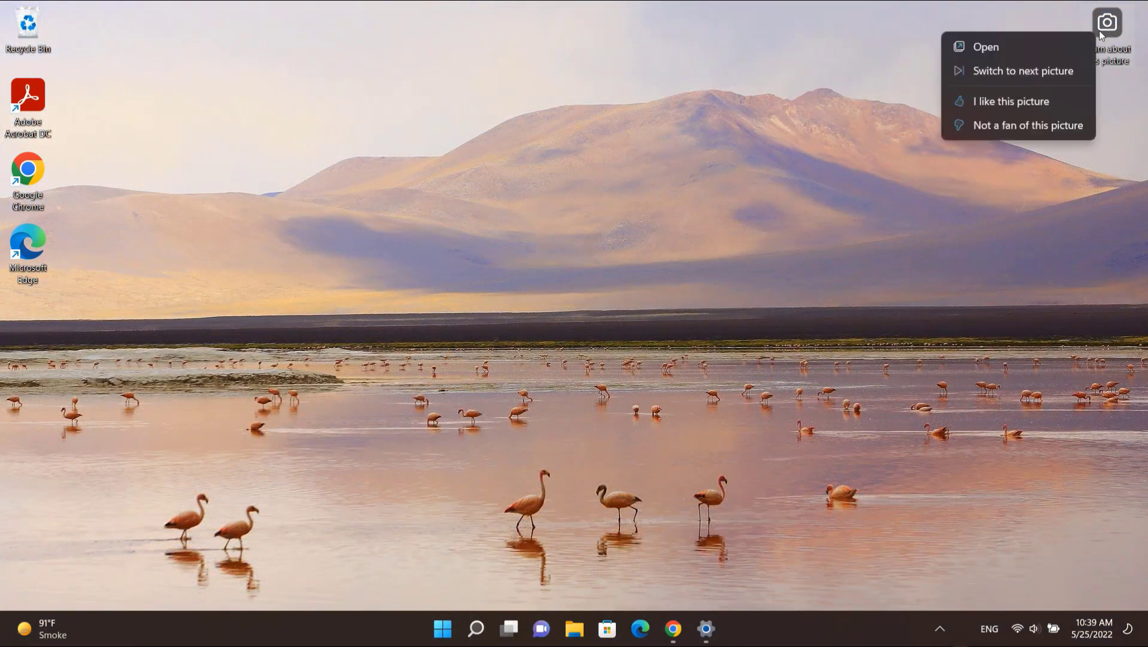
{"action": "left_click", "coordinate": [986, 71]}
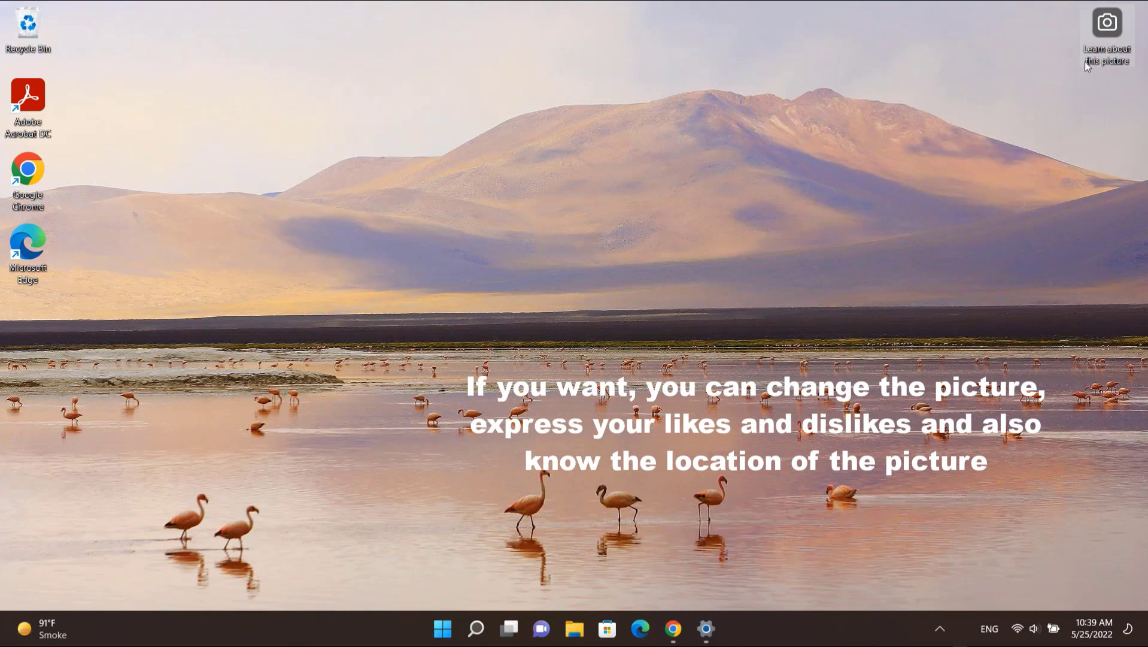
{"action": "right_click", "coordinate": [1106, 27]}
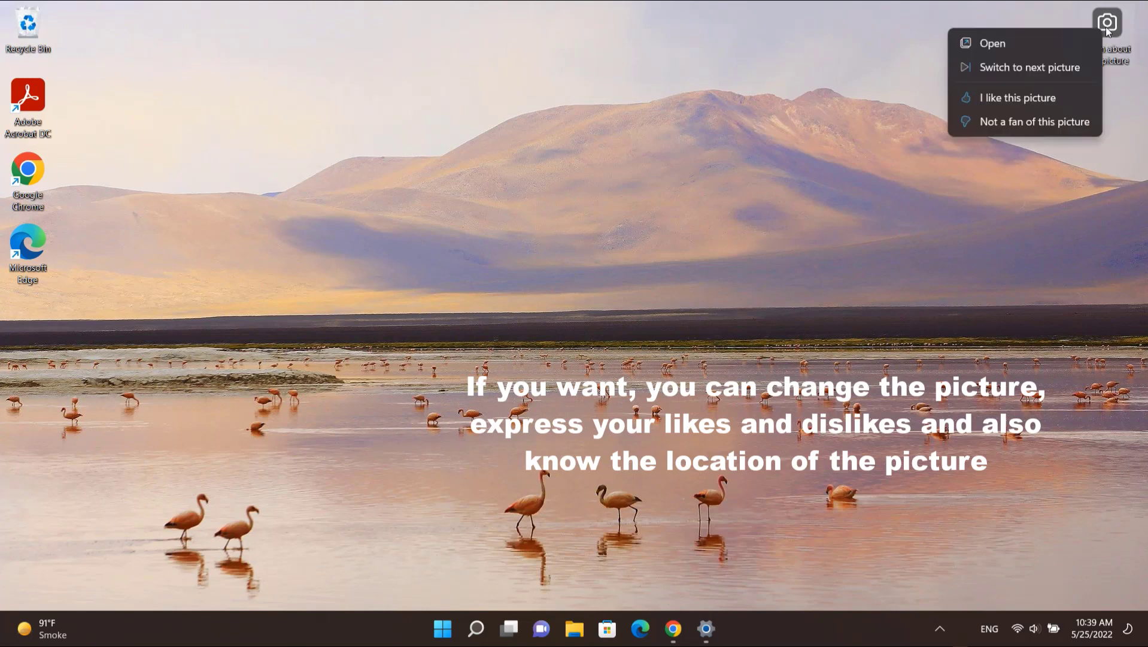
{"action": "left_click", "coordinate": [965, 66]}
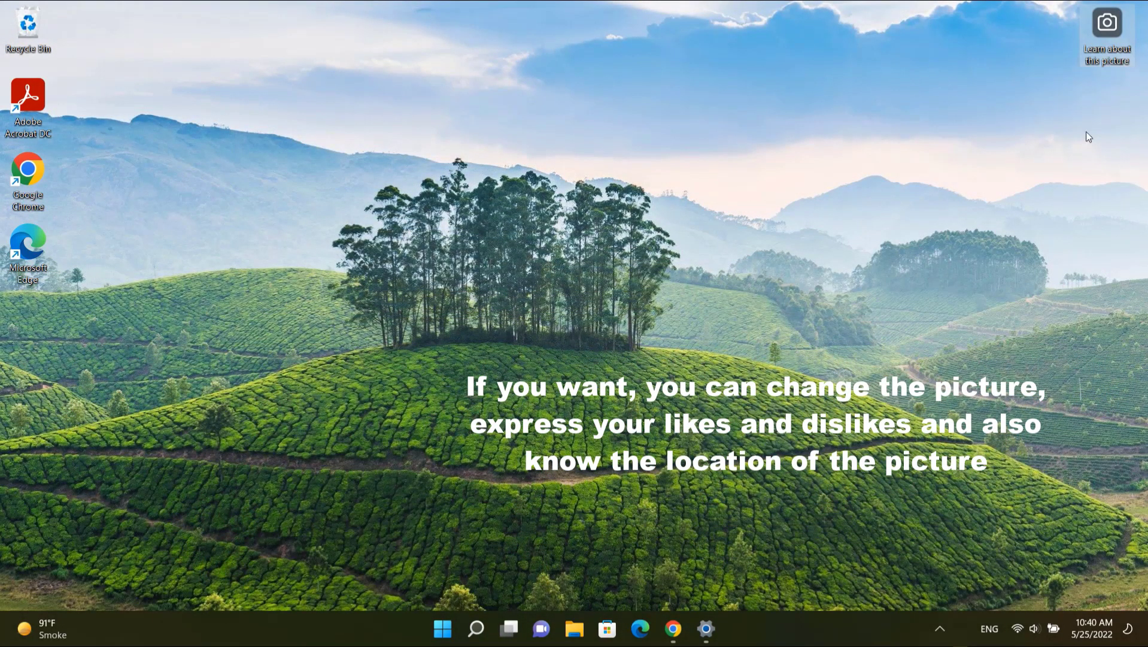
{"action": "right_click", "coordinate": [1096, 40]}
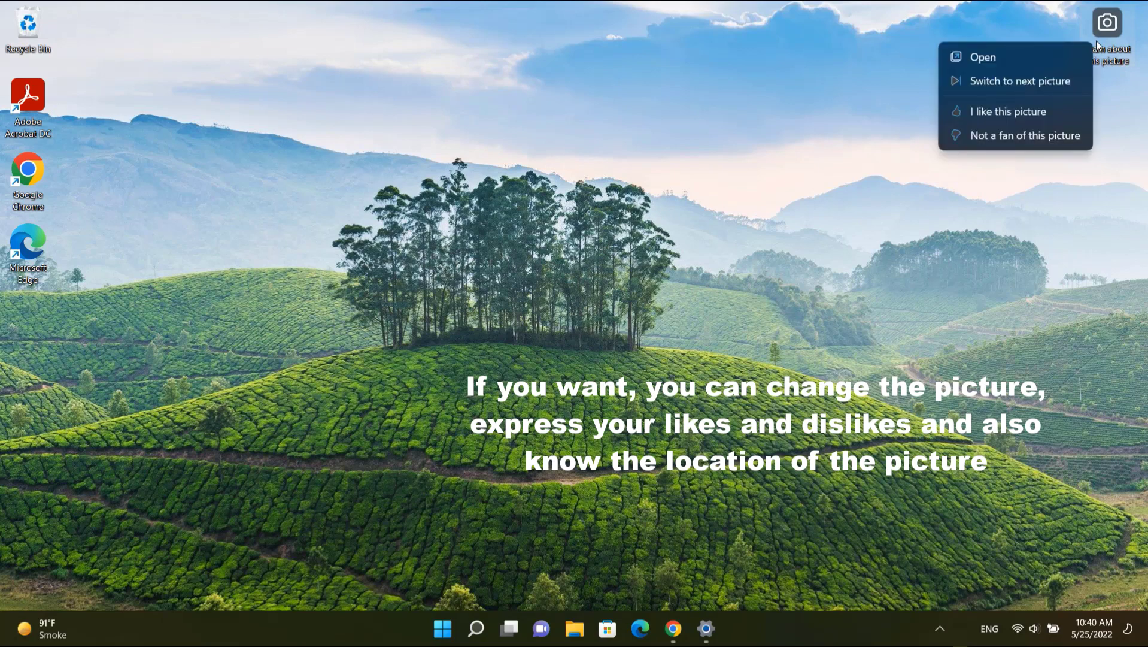
{"action": "left_click", "coordinate": [956, 110]}
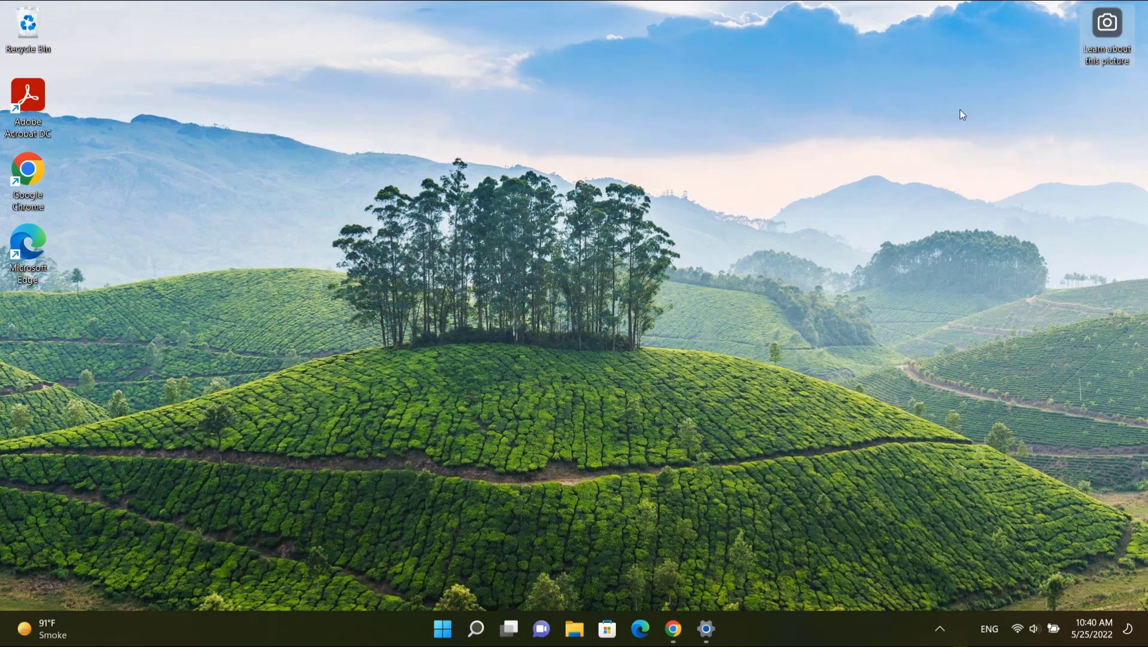
Step: Open the web information about the current Spotlight picture, look through the Kerala, India results and close the browser
{"action": "right_click", "coordinate": [1104, 28]}
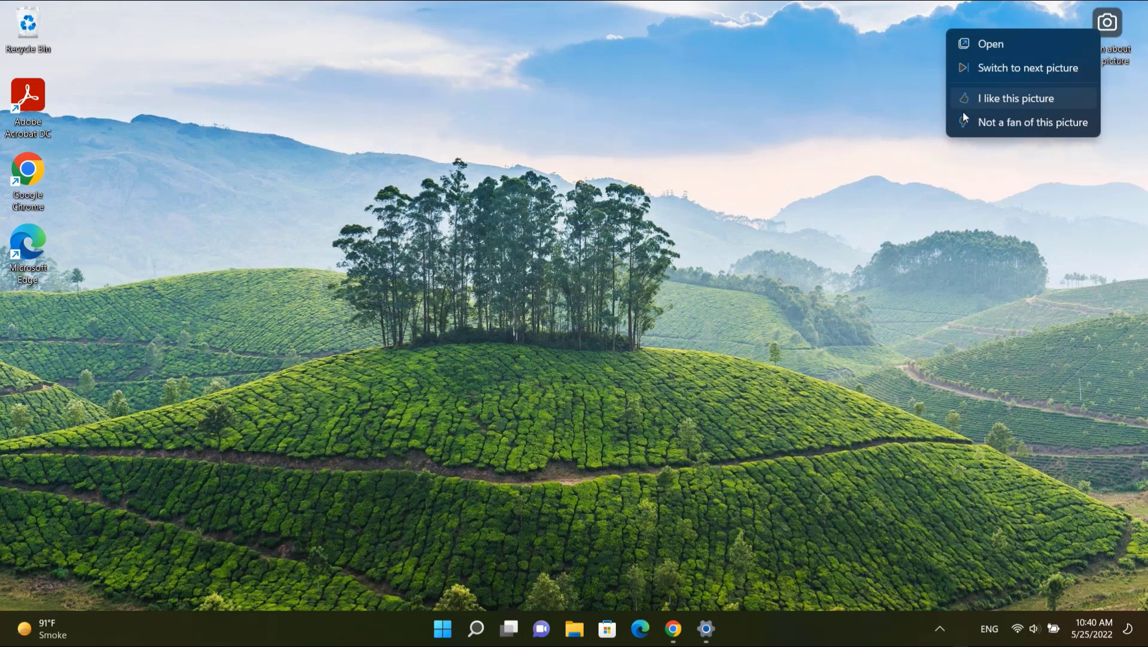
{"action": "left_click", "coordinate": [985, 45]}
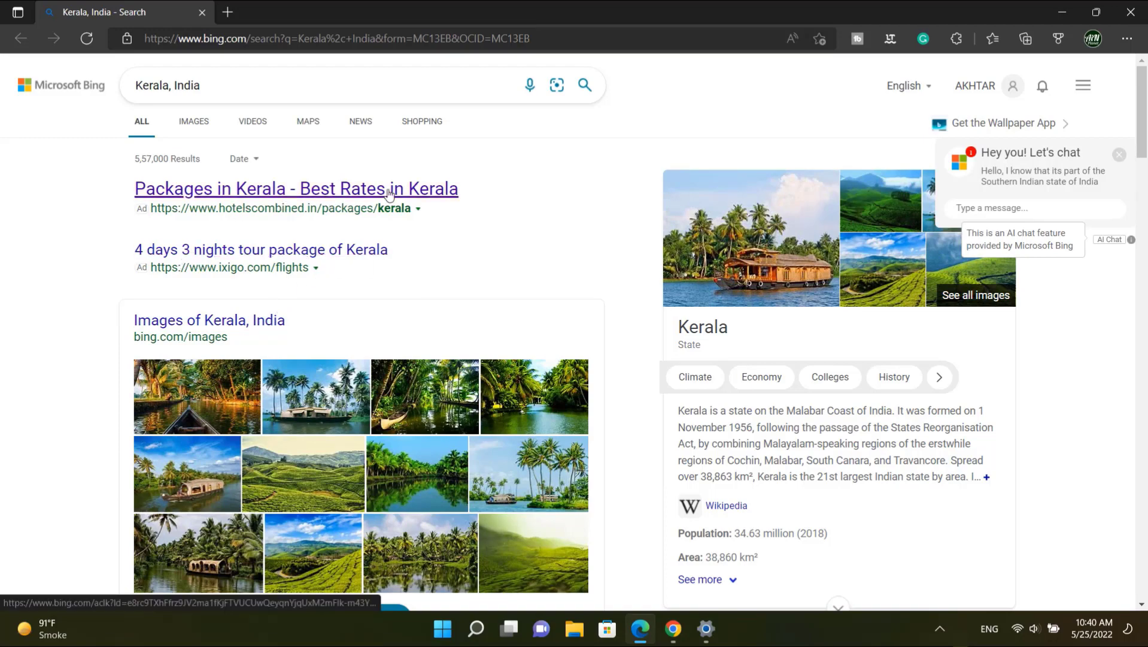
{"action": "scroll", "coordinate": [389, 193], "scroll_direction": "down", "scroll_amount": 5}
{"action": "mouse_move", "coordinate": [401, 211]}
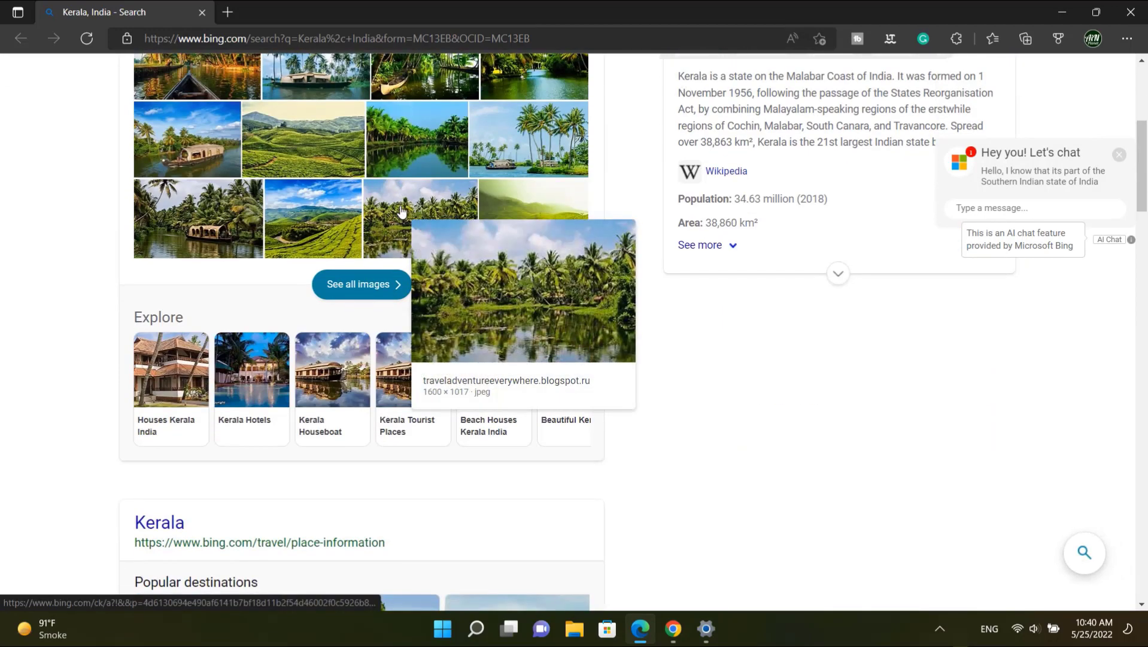
{"action": "scroll", "coordinate": [401, 211], "scroll_direction": "up", "scroll_amount": 1}
{"action": "mouse_move", "coordinate": [249, 274]}
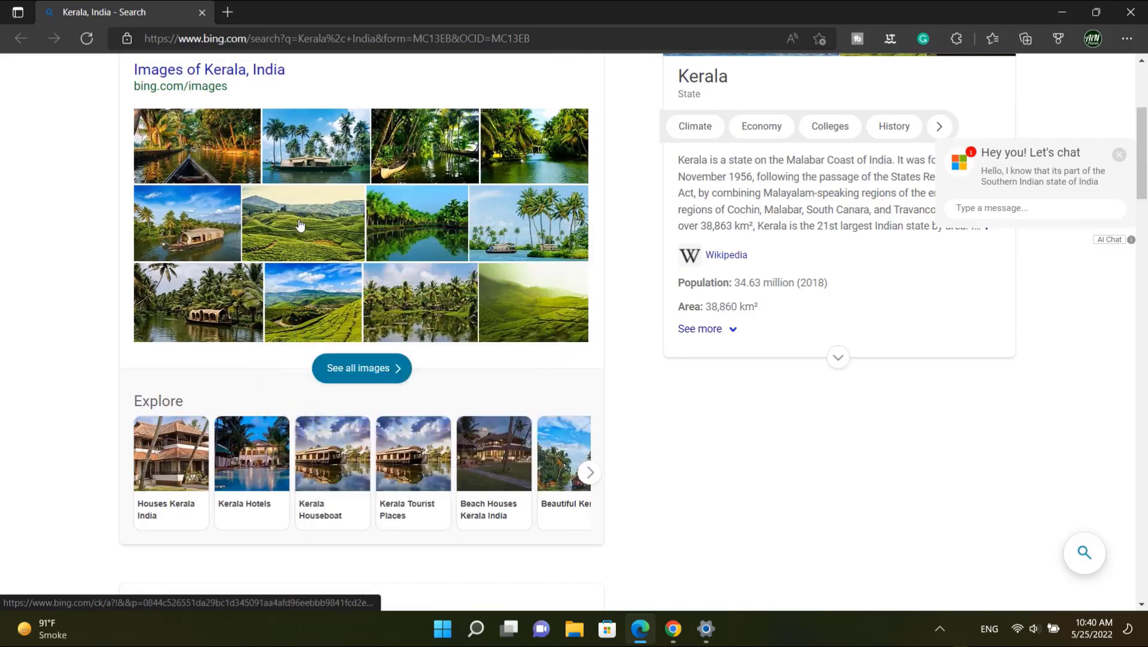
{"action": "mouse_move", "coordinate": [301, 225]}
{"action": "scroll", "coordinate": [301, 225], "scroll_direction": "up", "scroll_amount": 3}
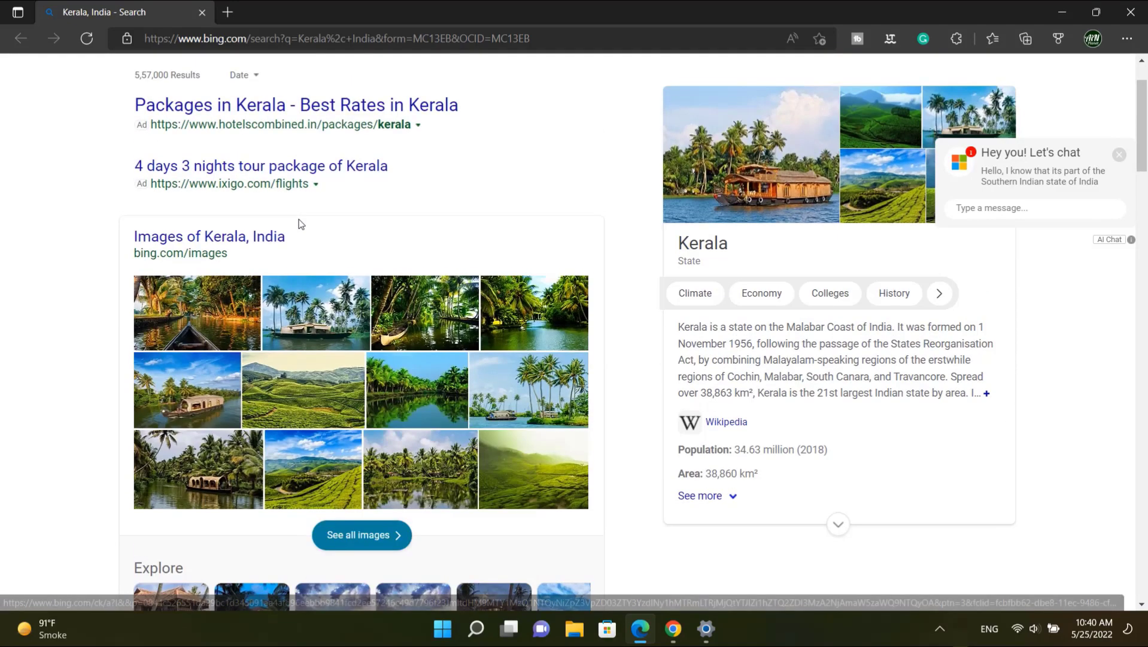
{"action": "left_click", "coordinate": [1129, 12]}
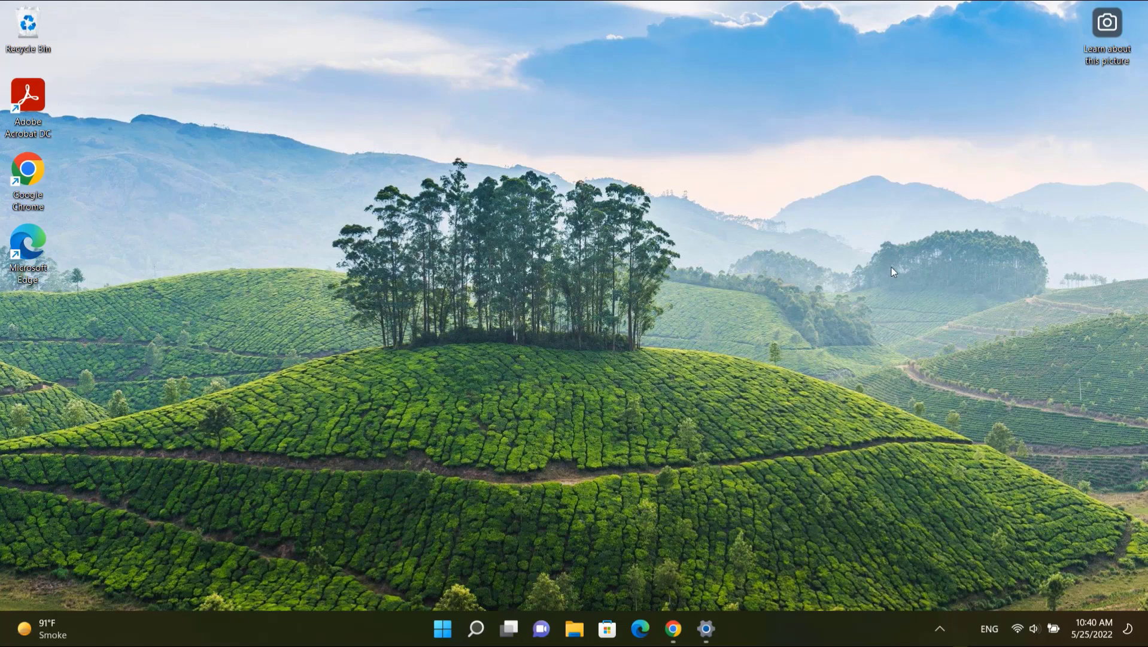
{"action": "mouse_move", "coordinate": [1108, 25]}
{"action": "right_click", "coordinate": [1108, 25]}
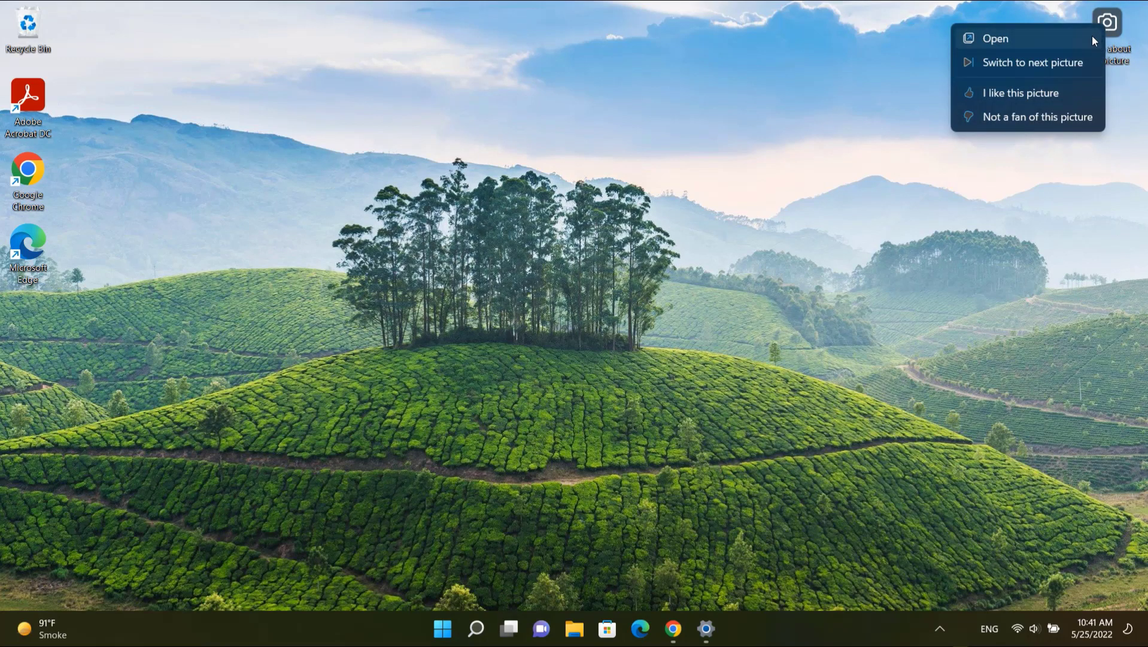
{"action": "left_click", "coordinate": [884, 58]}
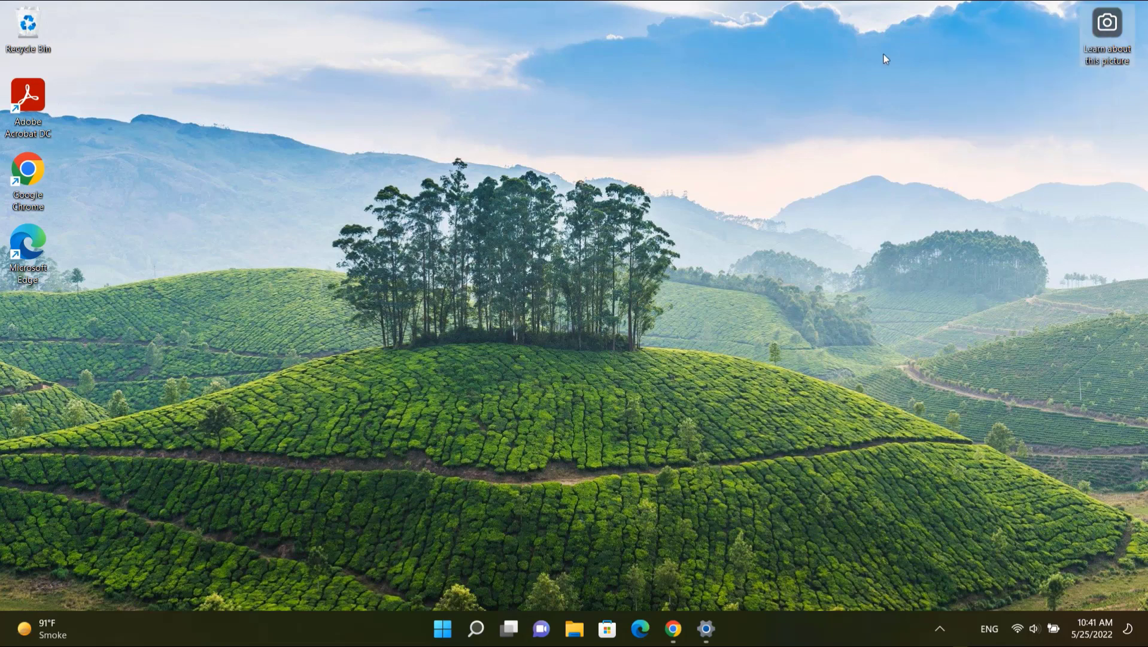
Step: Reopen Settings and set the lock screen background to Windows spotlight in the Personalization settings
{"action": "left_click", "coordinate": [707, 629]}
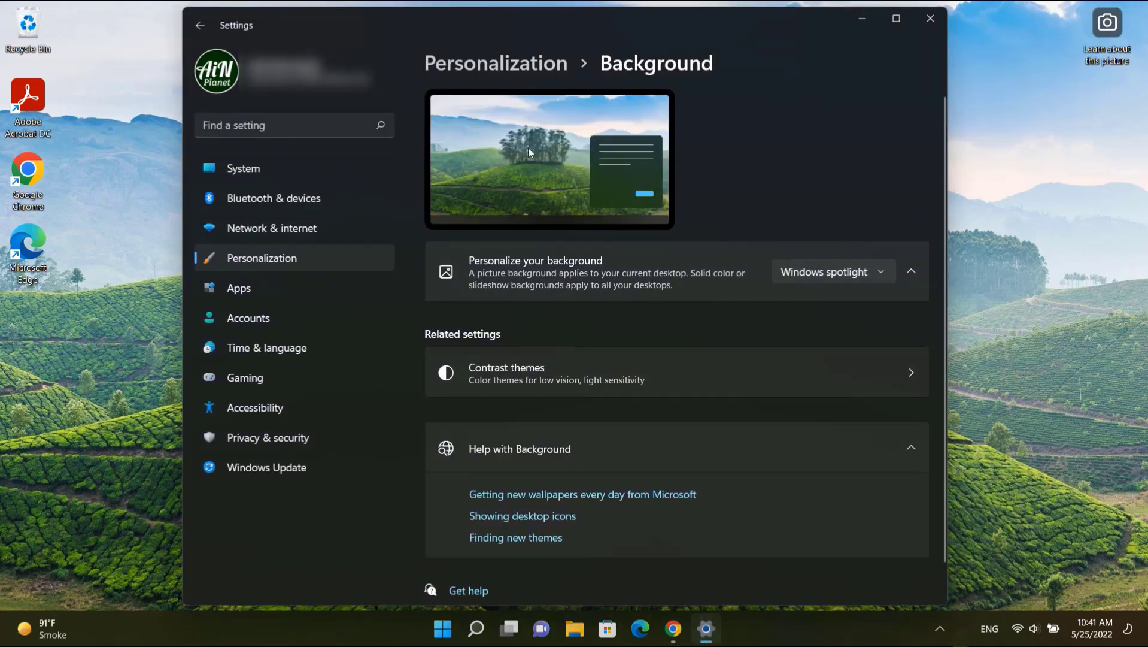
{"action": "left_click", "coordinate": [260, 257]}
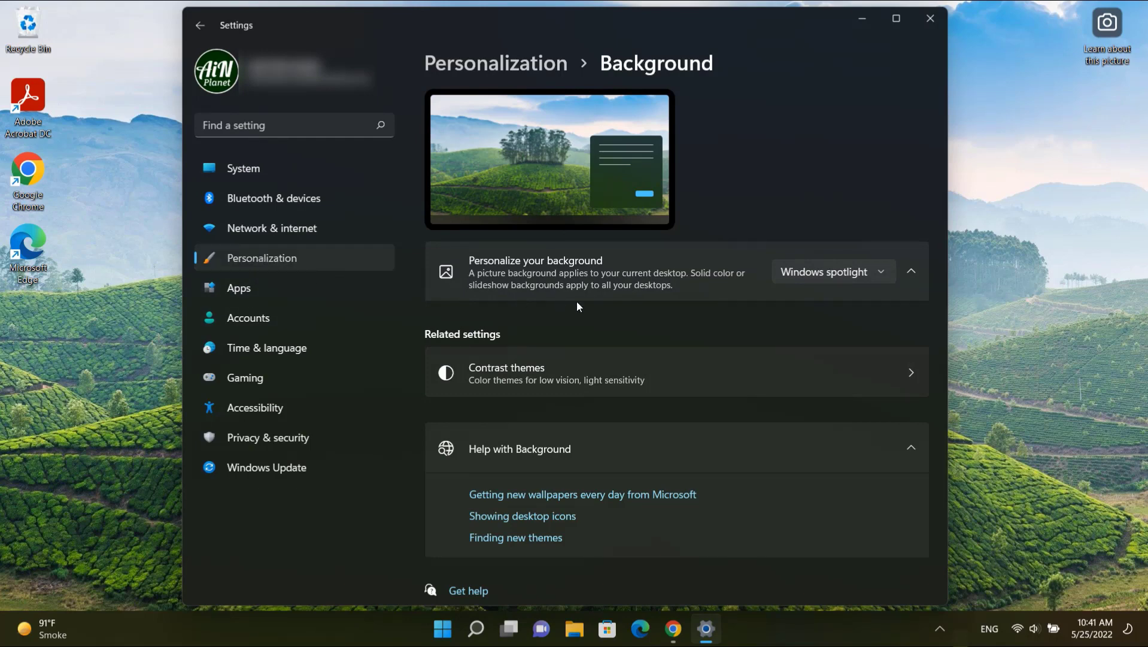
{"action": "scroll", "coordinate": [636, 398], "scroll_direction": "down", "scroll_amount": 4}
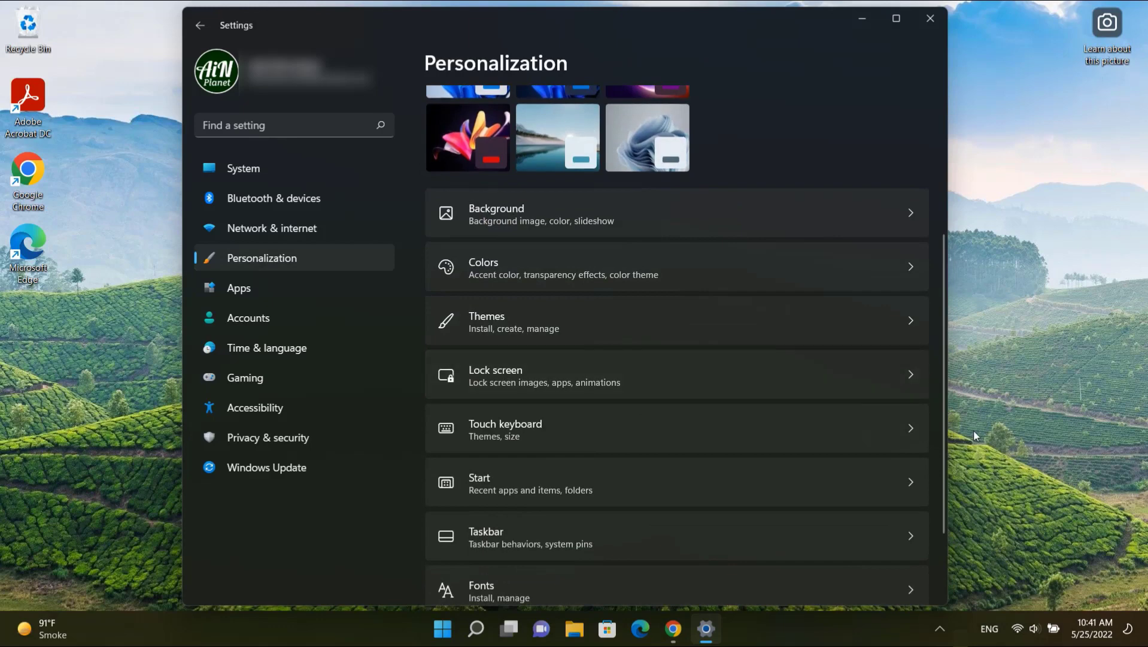
{"action": "left_click", "coordinate": [889, 381]}
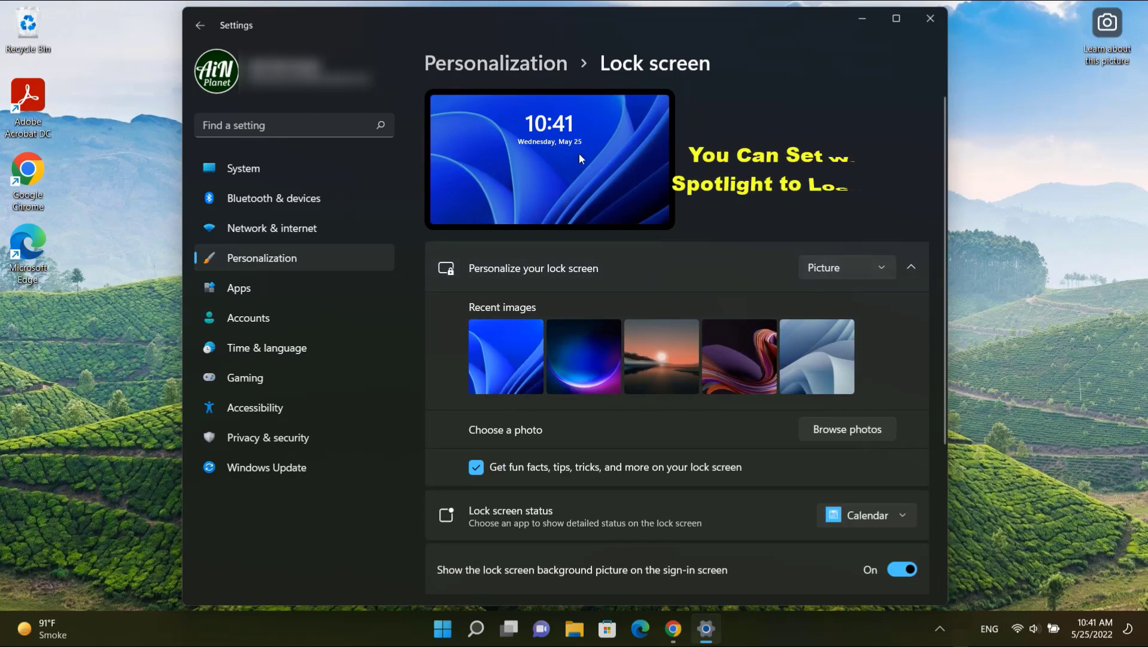
{"action": "left_click", "coordinate": [884, 272]}
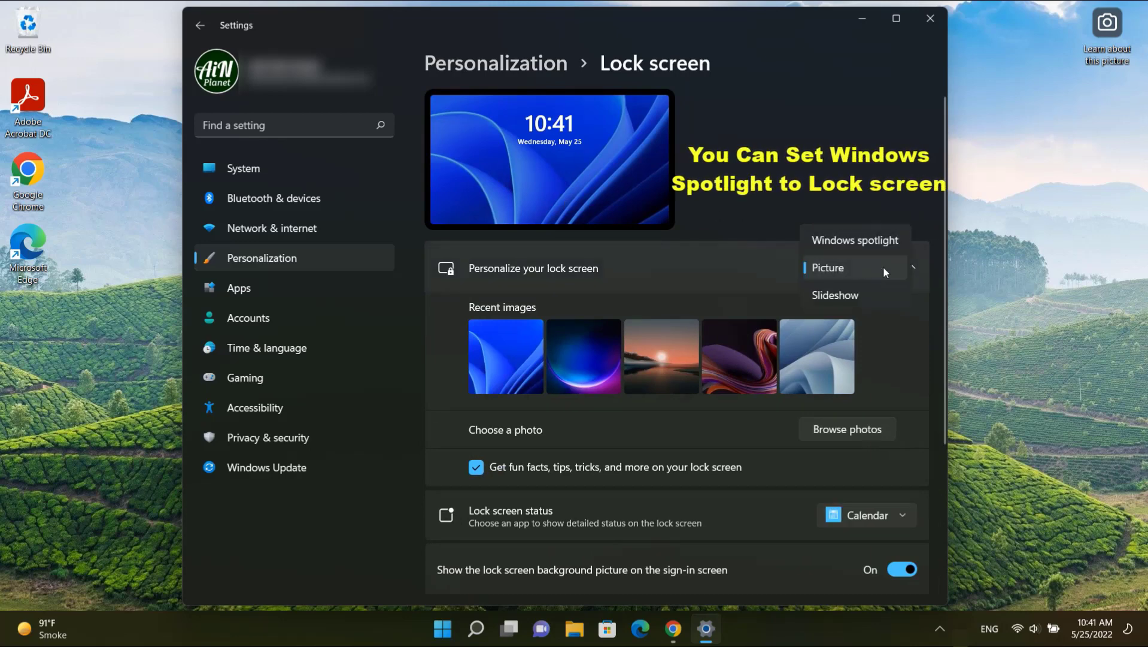
{"action": "left_click", "coordinate": [861, 241]}
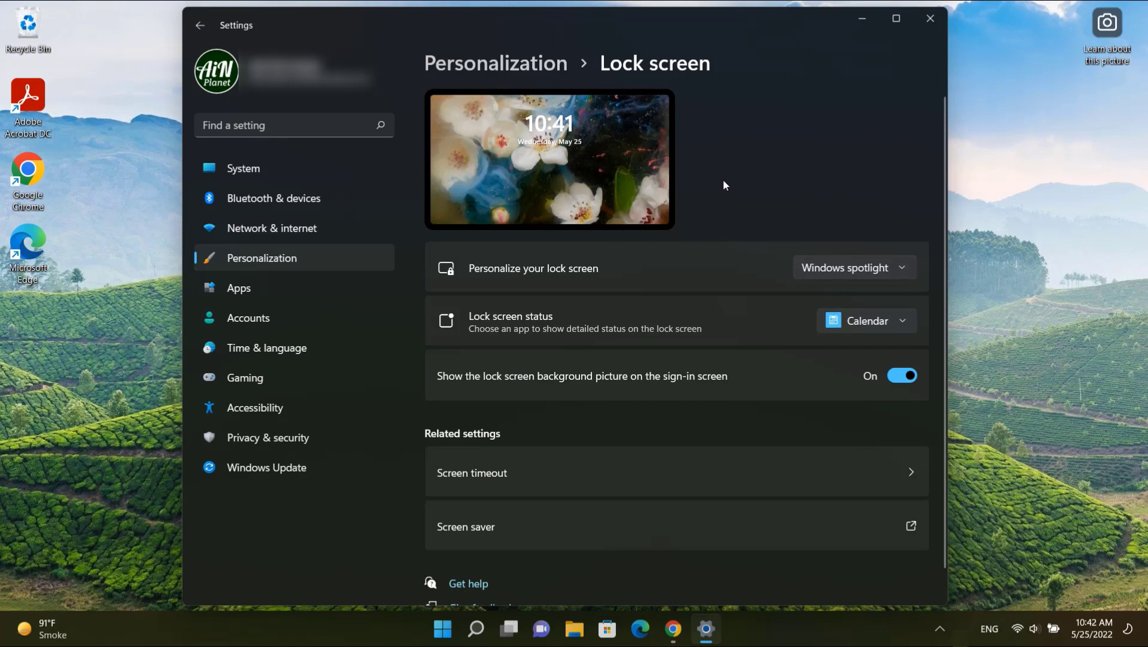
Step: Look over the options on the main Personalization page and close Settings
{"action": "left_click", "coordinate": [284, 259]}
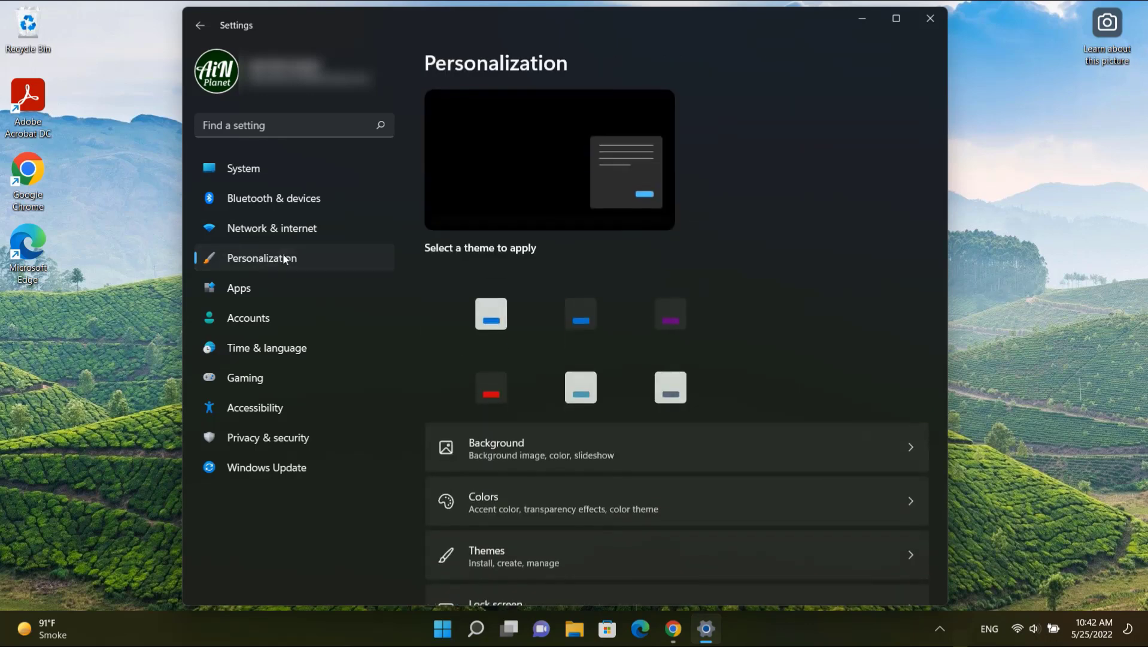
{"action": "scroll", "coordinate": [724, 395], "scroll_direction": "down", "scroll_amount": 5}
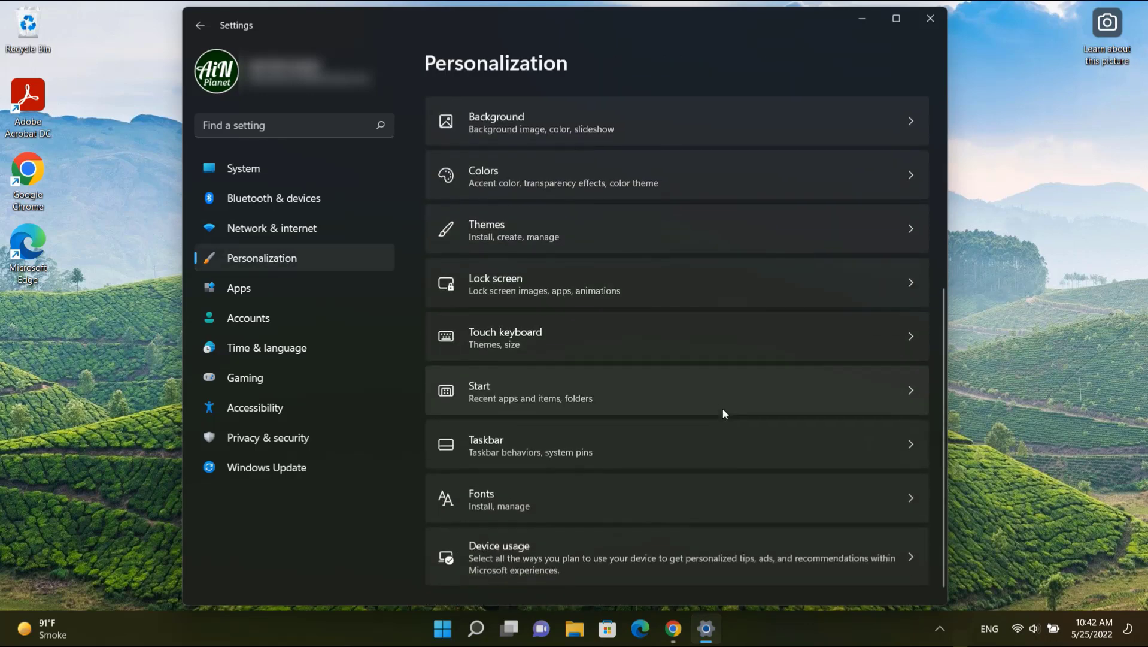
{"action": "scroll", "coordinate": [722, 407], "scroll_direction": "up", "scroll_amount": 5}
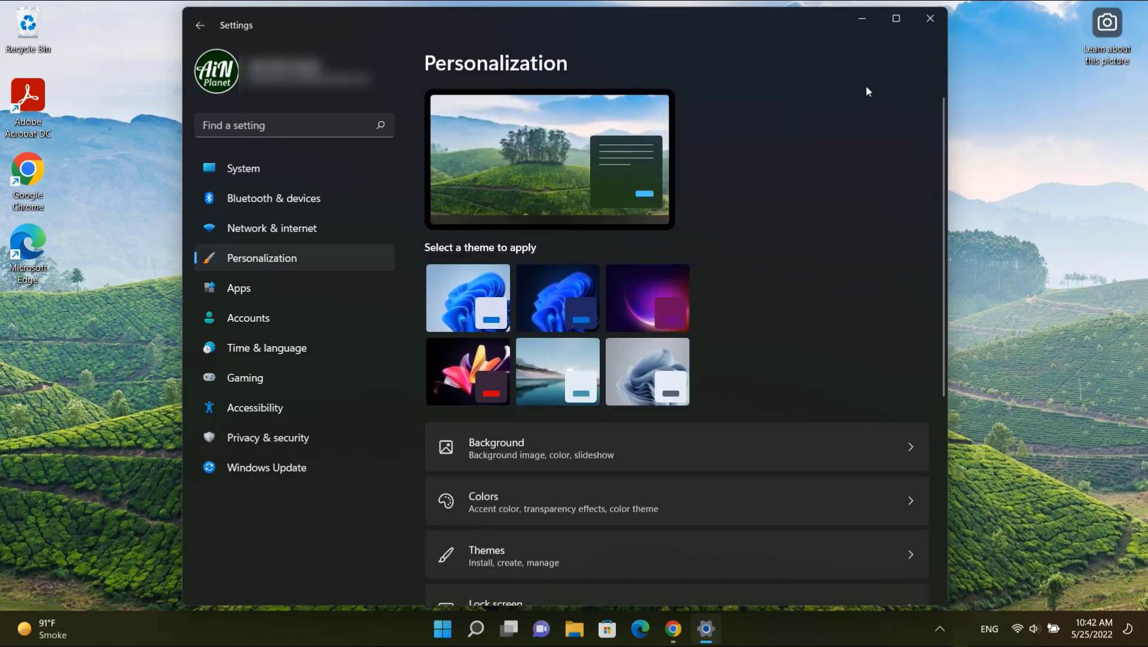
{"action": "left_click", "coordinate": [923, 23]}
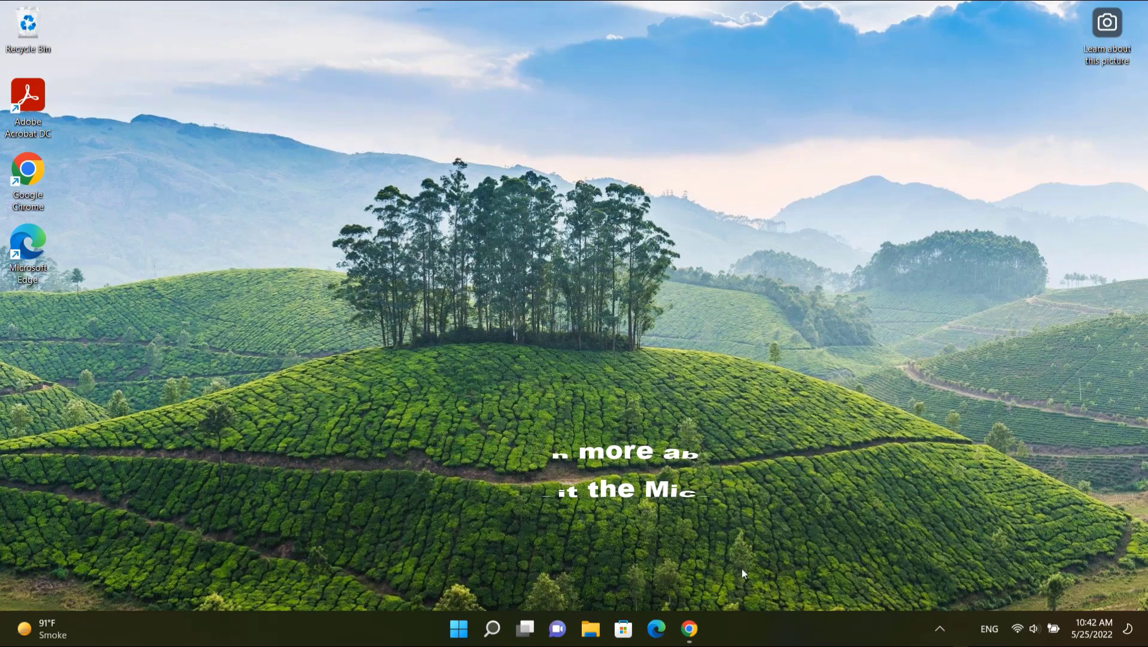
Step: Switch to Chrome and read the KB5014019 article's title and its new Family Safety and Windows spotlight highlights
{"action": "left_click", "coordinate": [690, 629]}
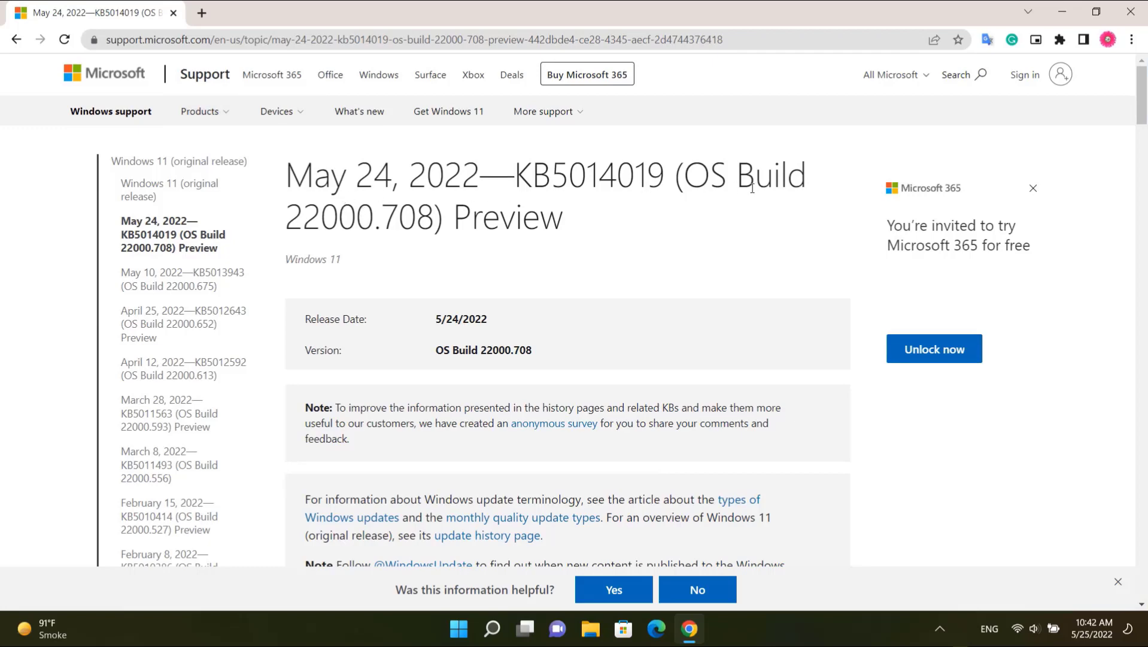
{"action": "left_click_drag", "start_coordinate": [286, 174], "coordinate": [630, 235]}
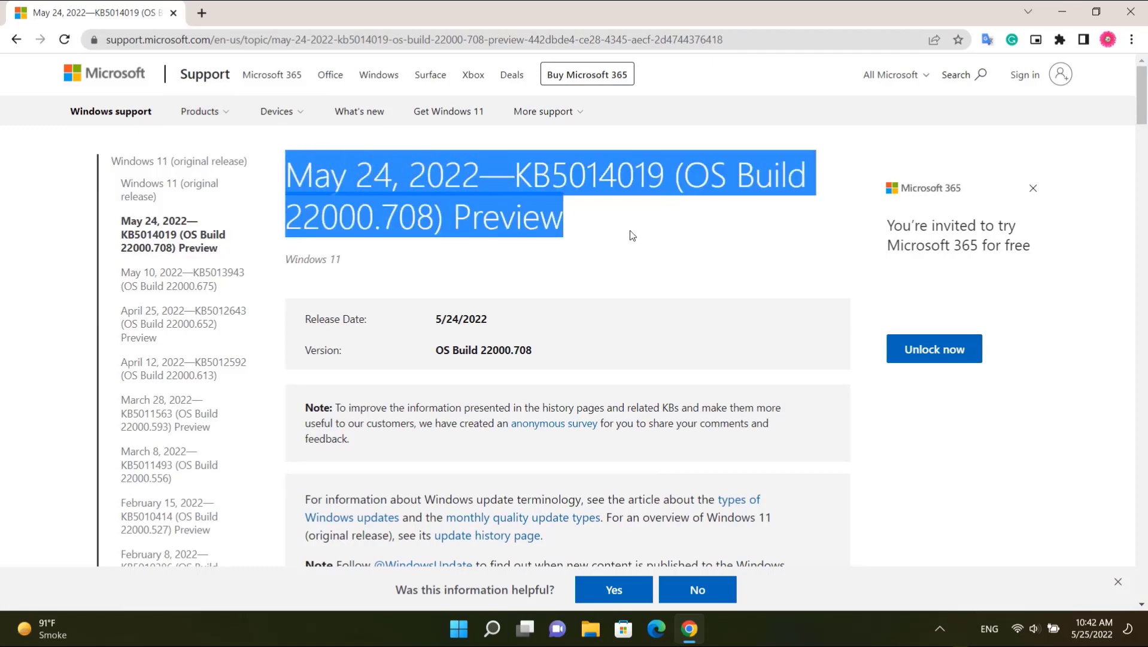
{"action": "left_click", "coordinate": [626, 220]}
{"action": "scroll", "coordinate": [620, 220], "scroll_direction": "down", "scroll_amount": 5}
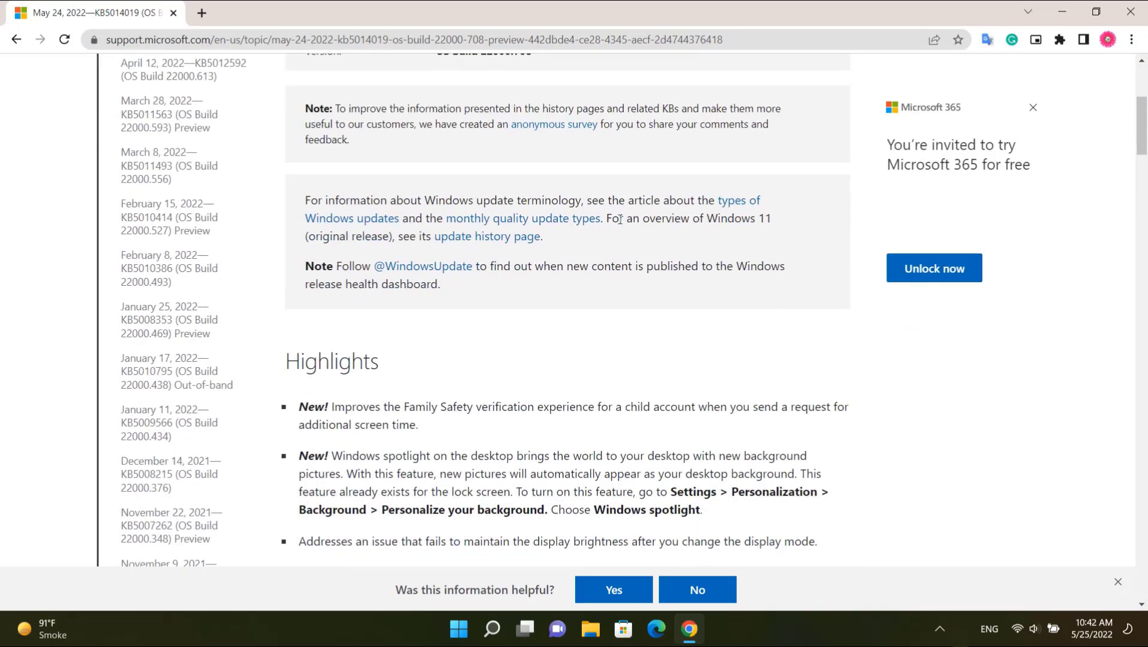
{"action": "scroll", "coordinate": [620, 213], "scroll_direction": "down", "scroll_amount": 3}
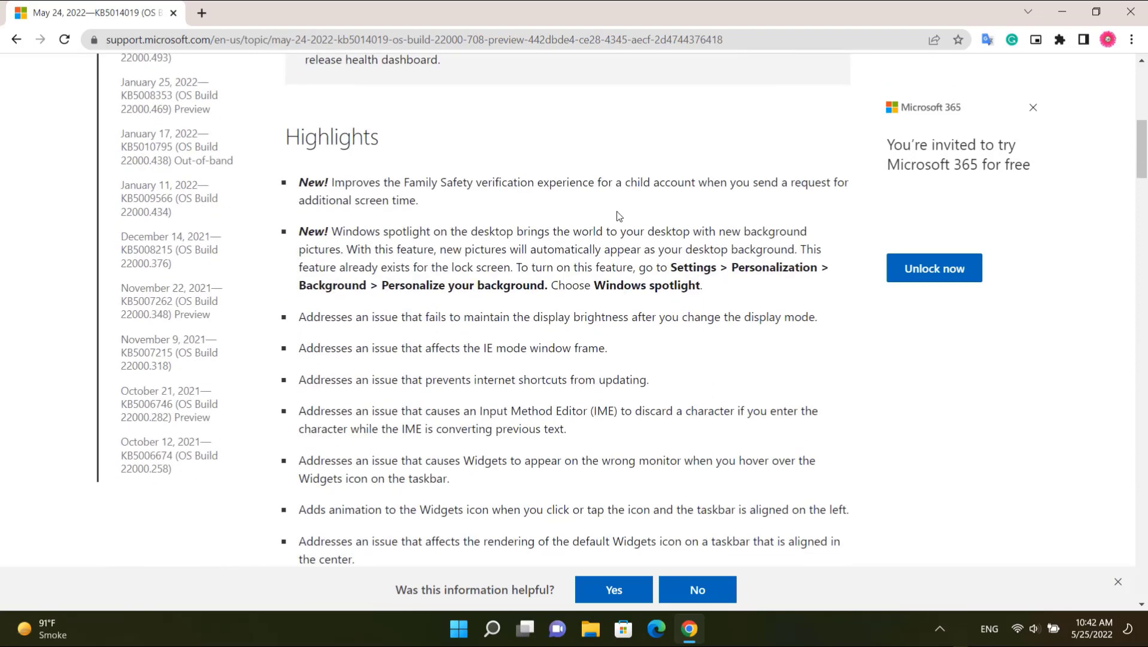
{"action": "left_click_drag", "start_coordinate": [301, 181], "coordinate": [455, 216]}
{"action": "left_click", "coordinate": [456, 208]}
{"action": "left_click_drag", "start_coordinate": [299, 233], "coordinate": [728, 285]}
{"action": "left_click", "coordinate": [708, 267]}
Step: Look through the article's Improvements list, servicing stack section and known issues, return to its beginning and close the browser
{"action": "scroll", "coordinate": [673, 285], "scroll_direction": "down", "scroll_amount": 2}
{"action": "scroll", "coordinate": [467, 301], "scroll_direction": "down", "scroll_amount": 10}
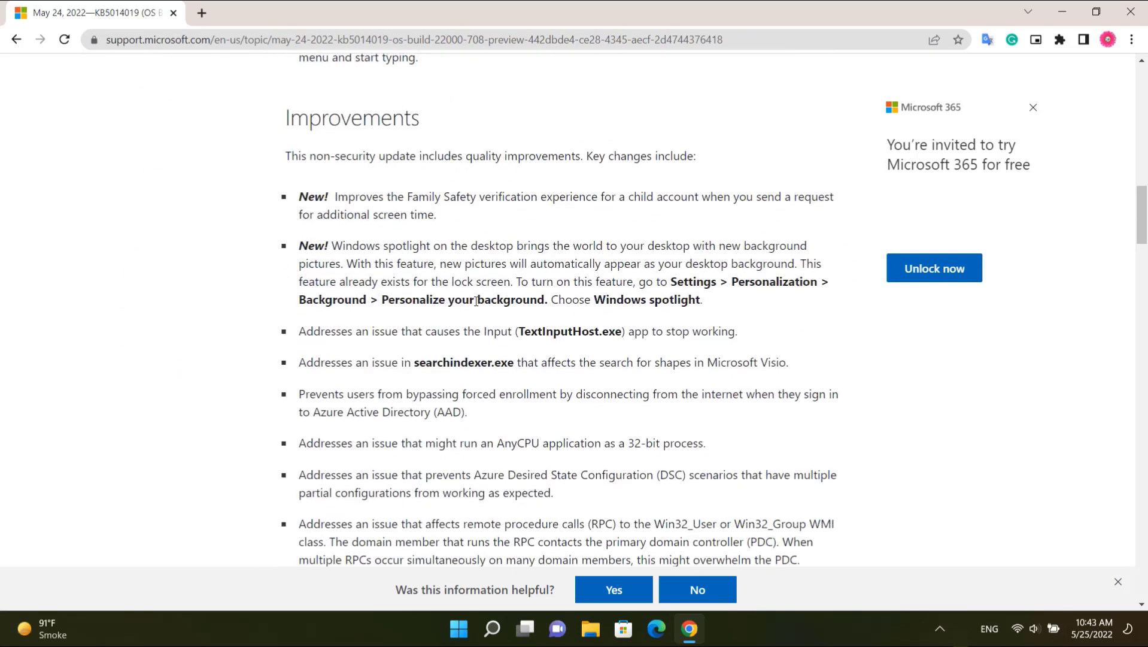
{"action": "scroll", "coordinate": [480, 298], "scroll_direction": "down", "scroll_amount": 20}
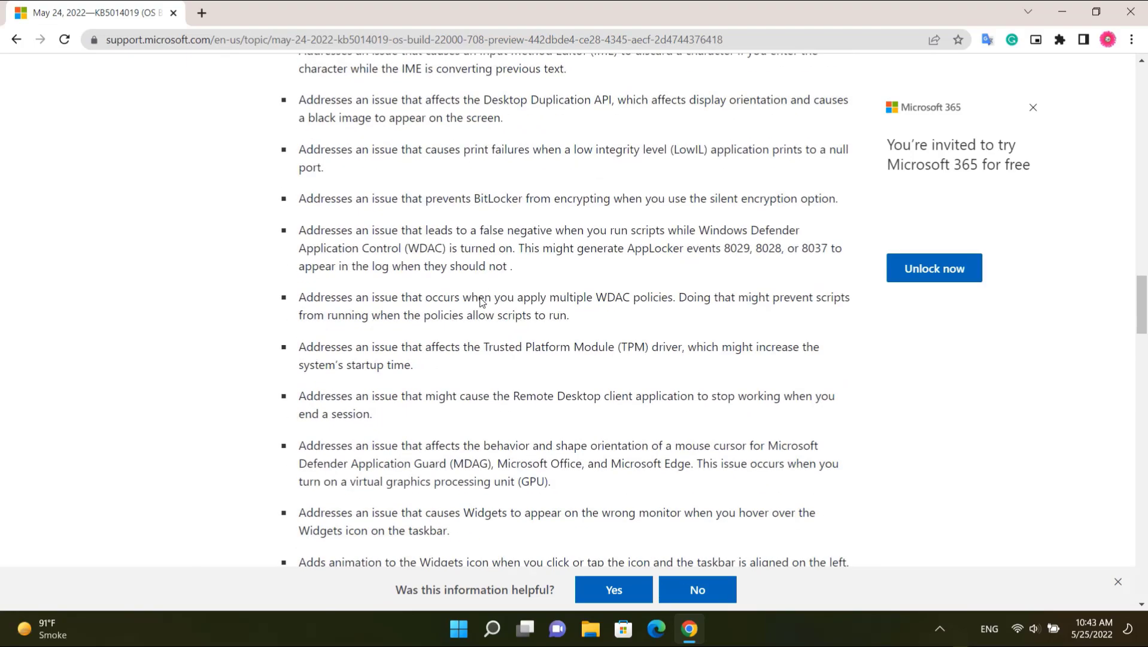
{"action": "scroll", "coordinate": [484, 304], "scroll_direction": "down", "scroll_amount": 7}
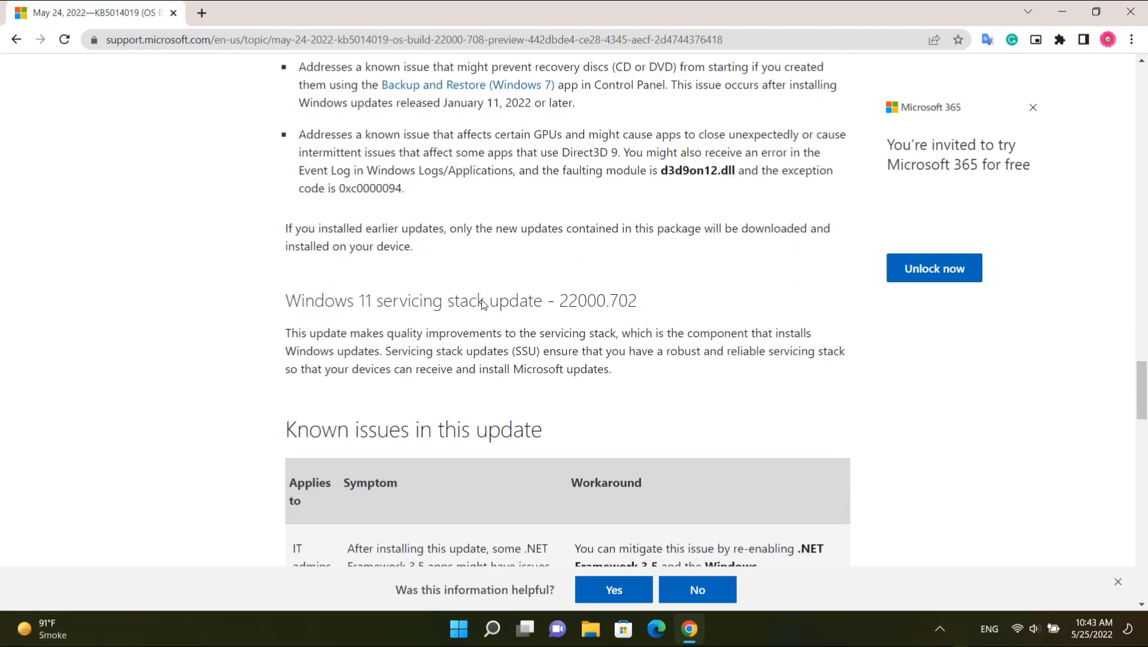
{"action": "scroll", "coordinate": [493, 294], "scroll_direction": "up", "scroll_amount": 20}
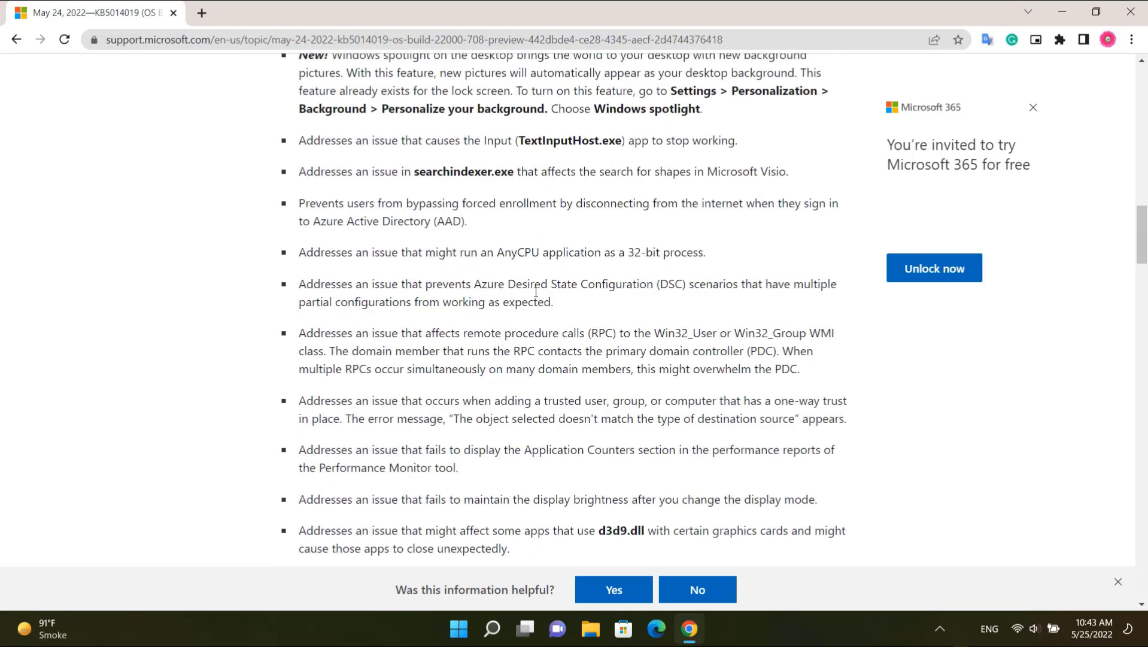
{"action": "scroll", "coordinate": [534, 292], "scroll_direction": "up", "scroll_amount": 10}
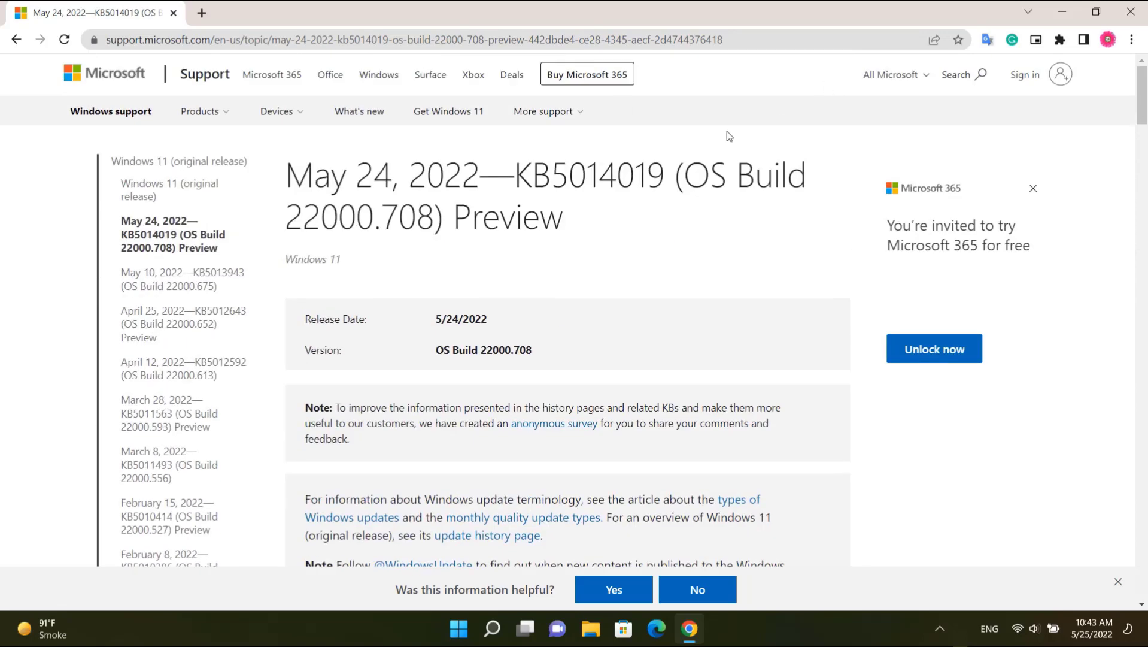
{"action": "left_click", "coordinate": [1130, 11]}
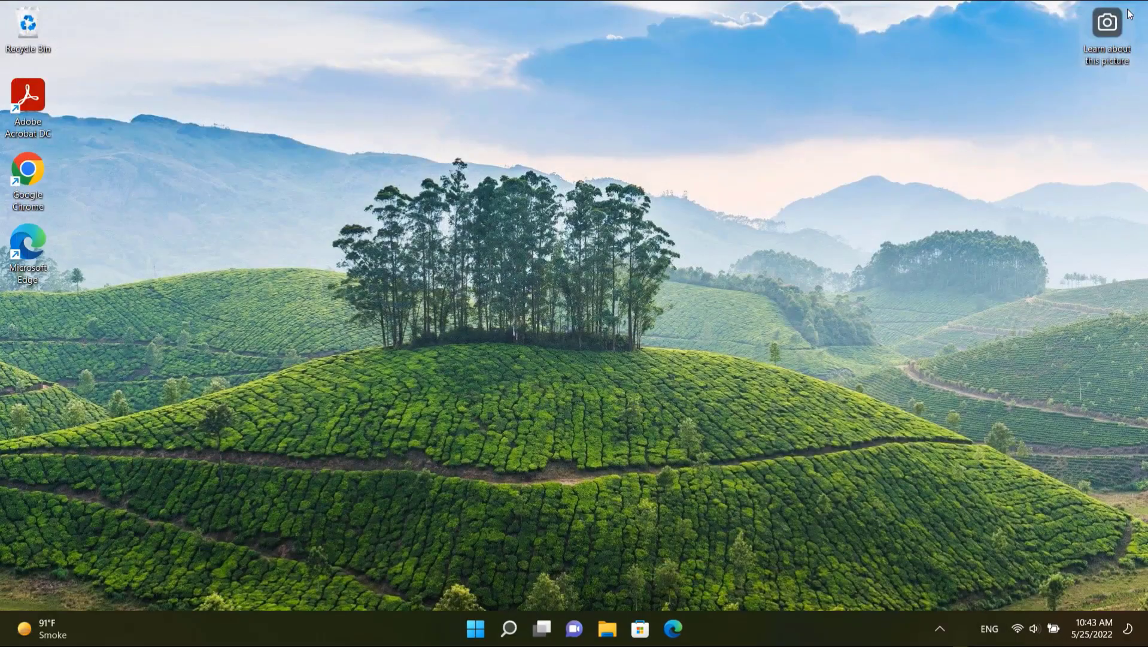